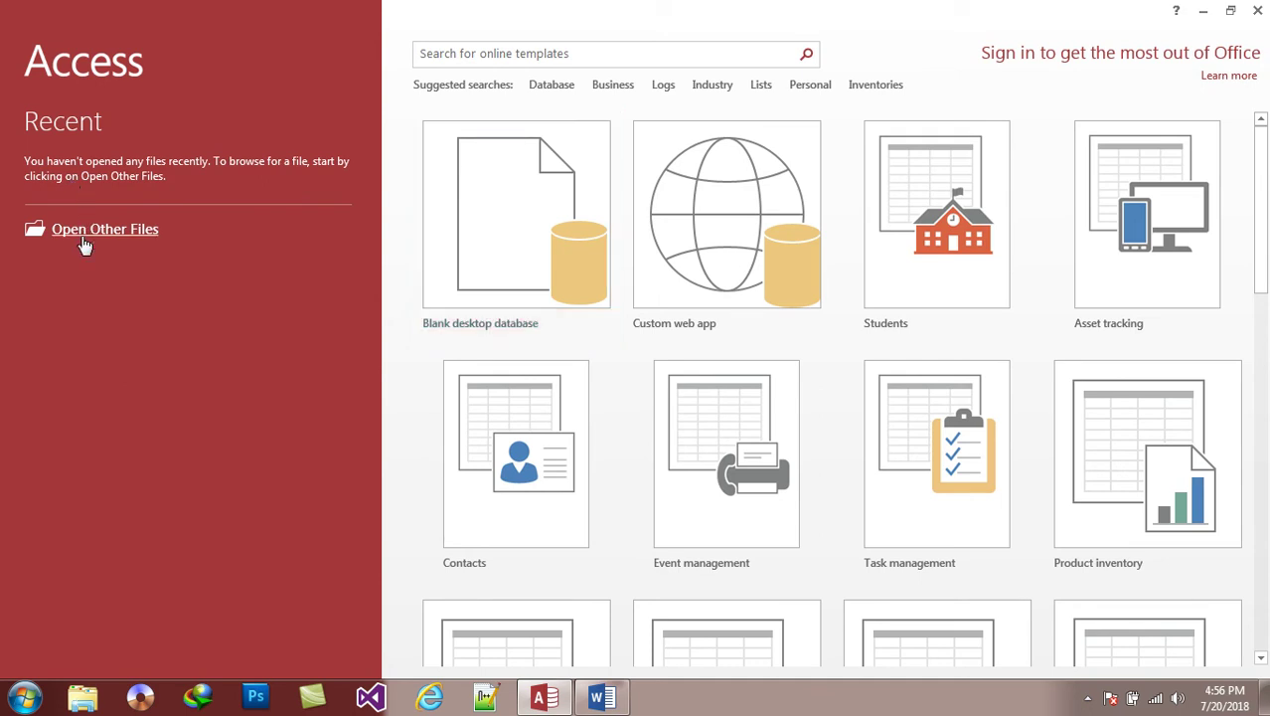
# Look through the This PC and Browse locations for opening an existing database, and return to the start screen without opening anything.
pyautogui.click(85, 241)
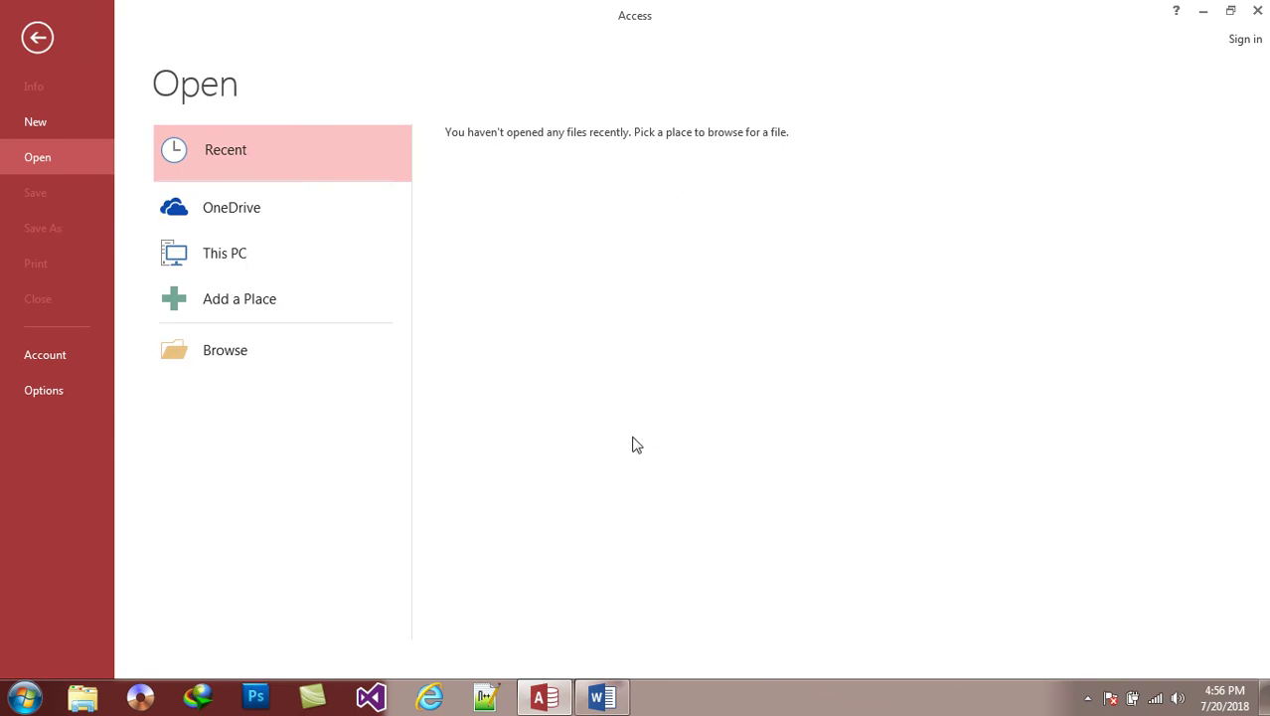
pyautogui.click(279, 263)
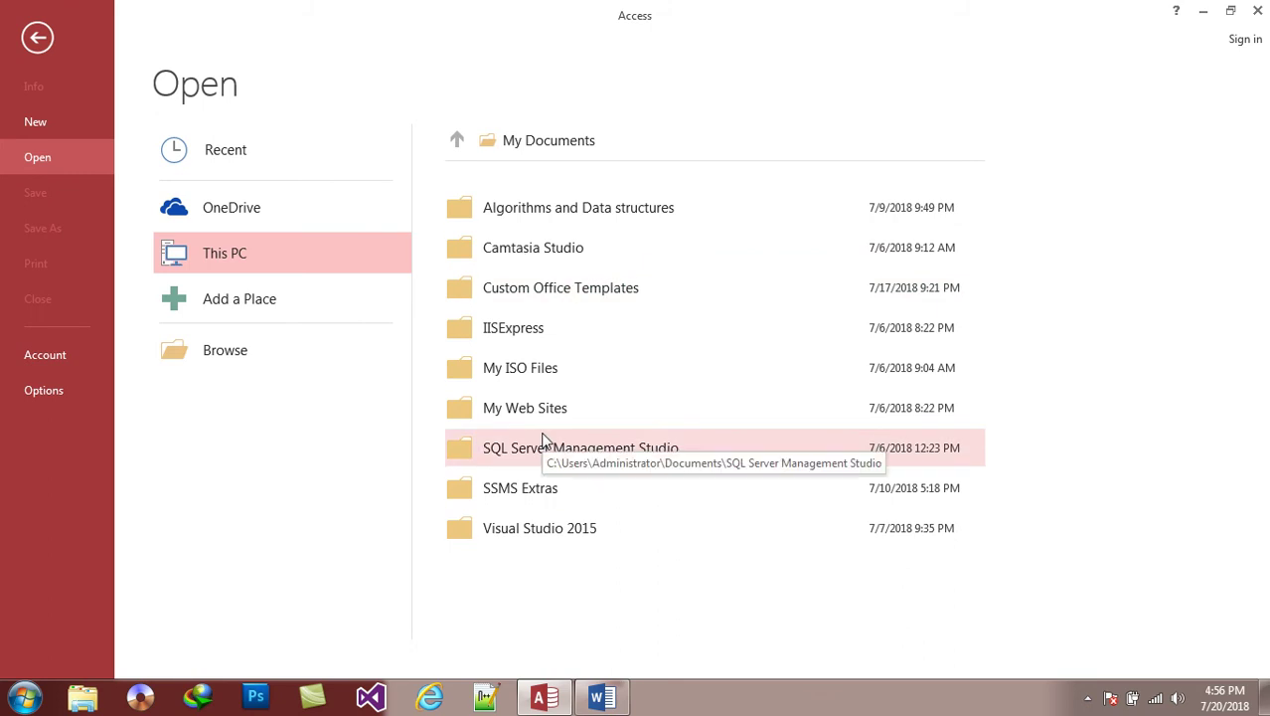
pyautogui.click(205, 348)
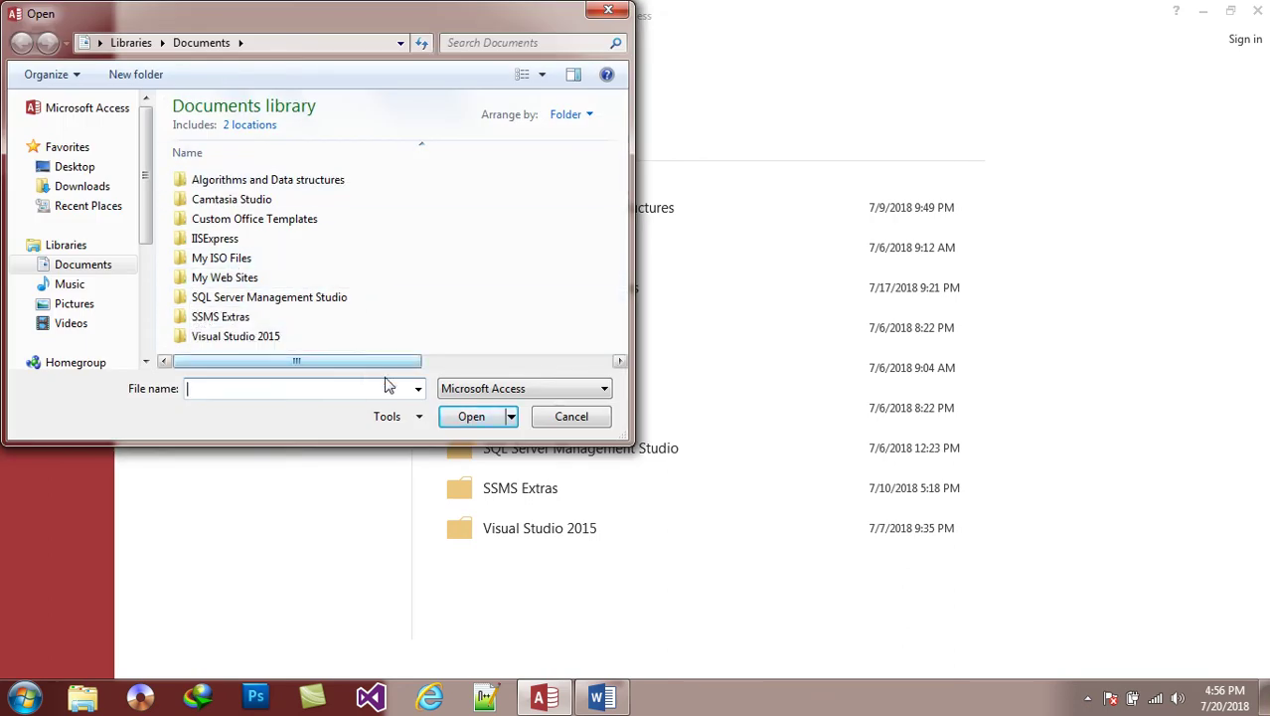
pyautogui.click(549, 417)
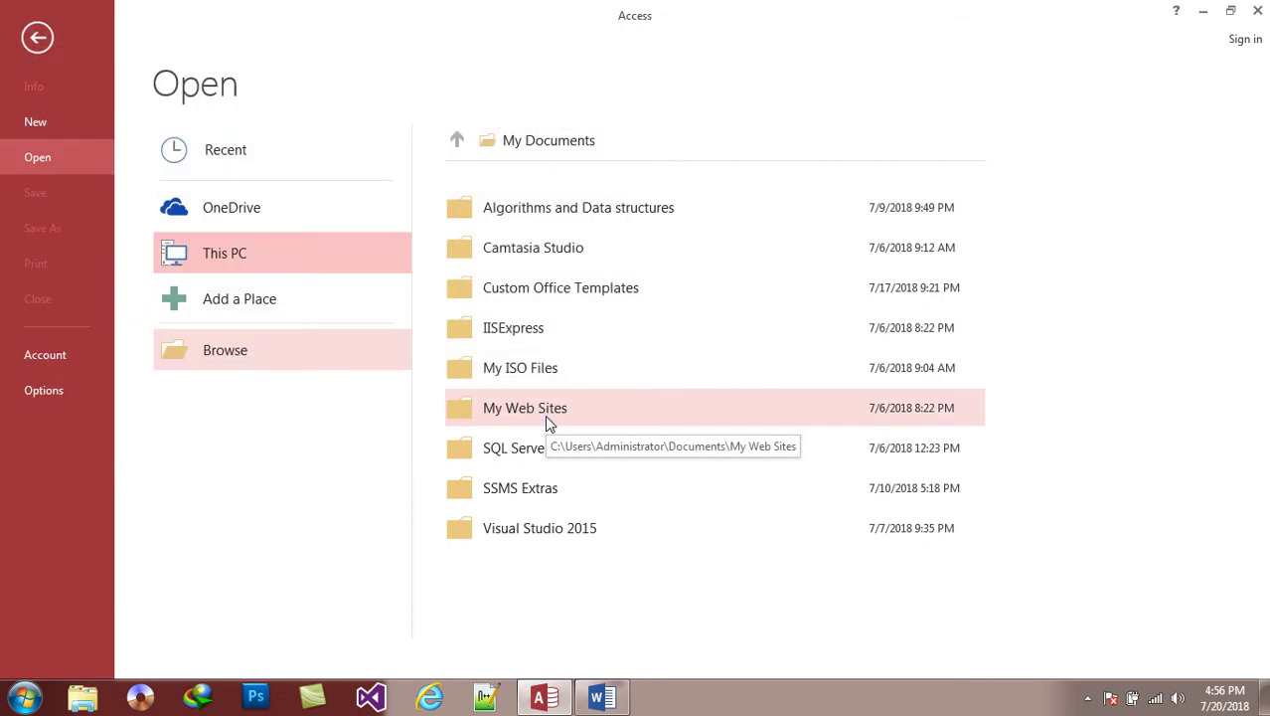
pyautogui.click(40, 39)
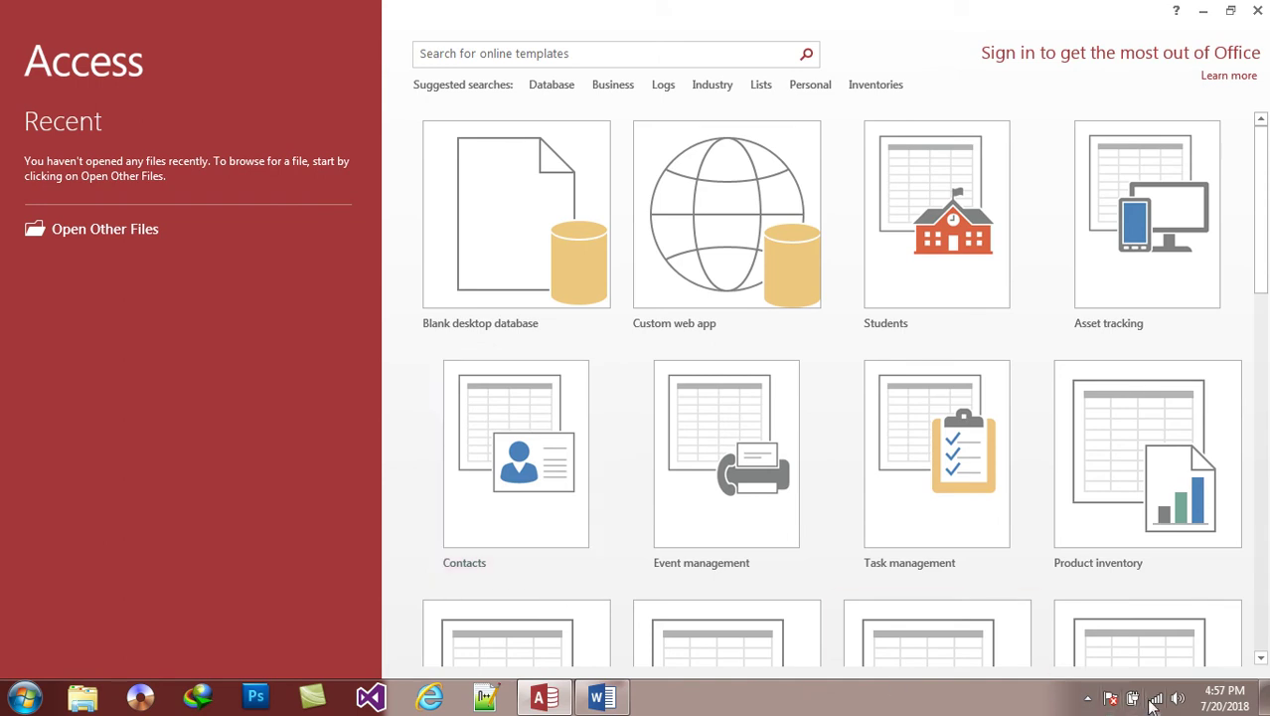
# Start a blank desktop database and set its file name to Student Registration DB.
pyautogui.moveTo(1153, 706)
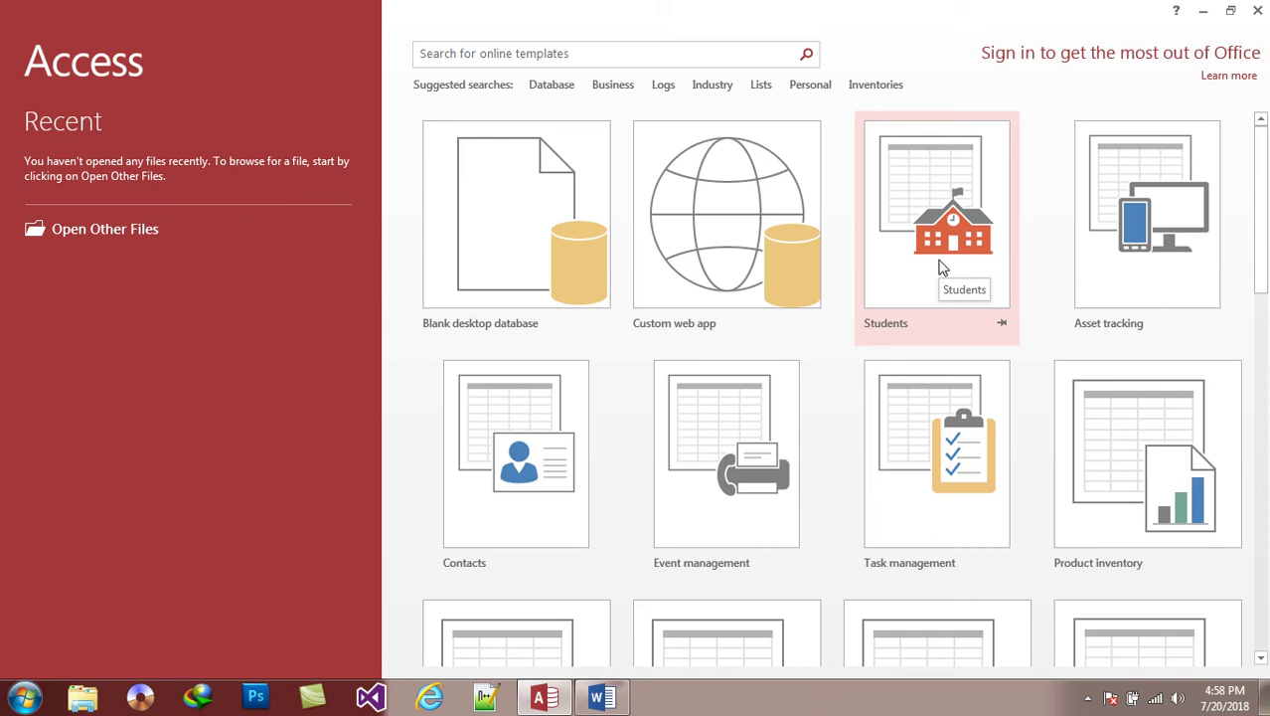
pyautogui.click(525, 213)
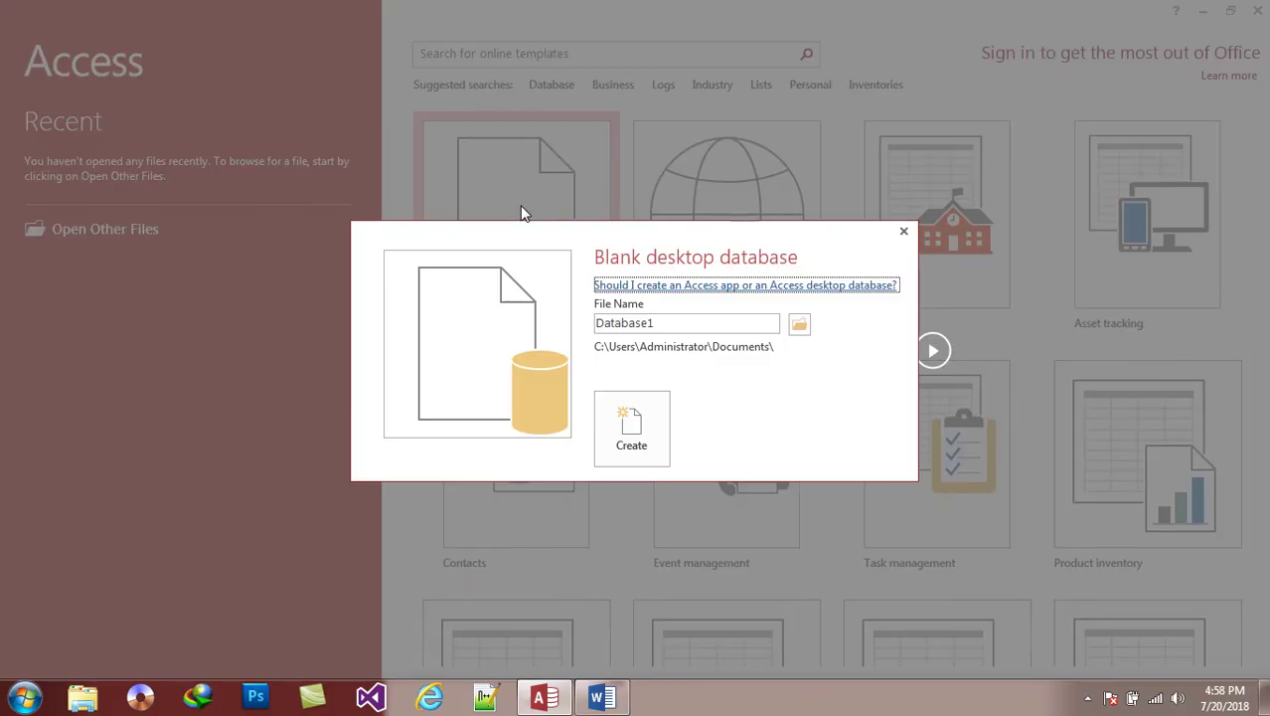
pyautogui.moveTo(596, 322); pyautogui.dragTo(629, 323)
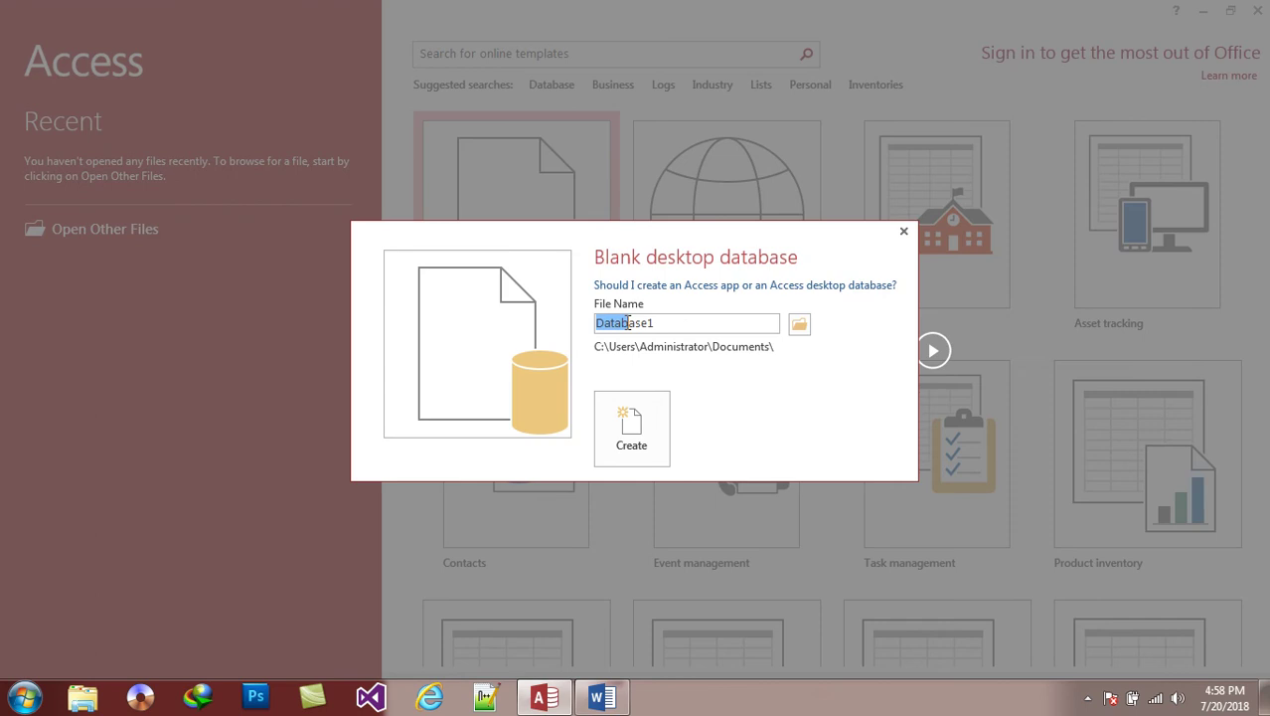
pyautogui.press('Delete')
pyautogui.press('Delete')
pyautogui.press('Delete')
pyautogui.press('Delete')
pyautogui.press('Delete')
pyautogui.write('Student DB')
pyautogui.press('BackSpace')
pyautogui.press('BackSpace')
pyautogui.write('Registration DB')
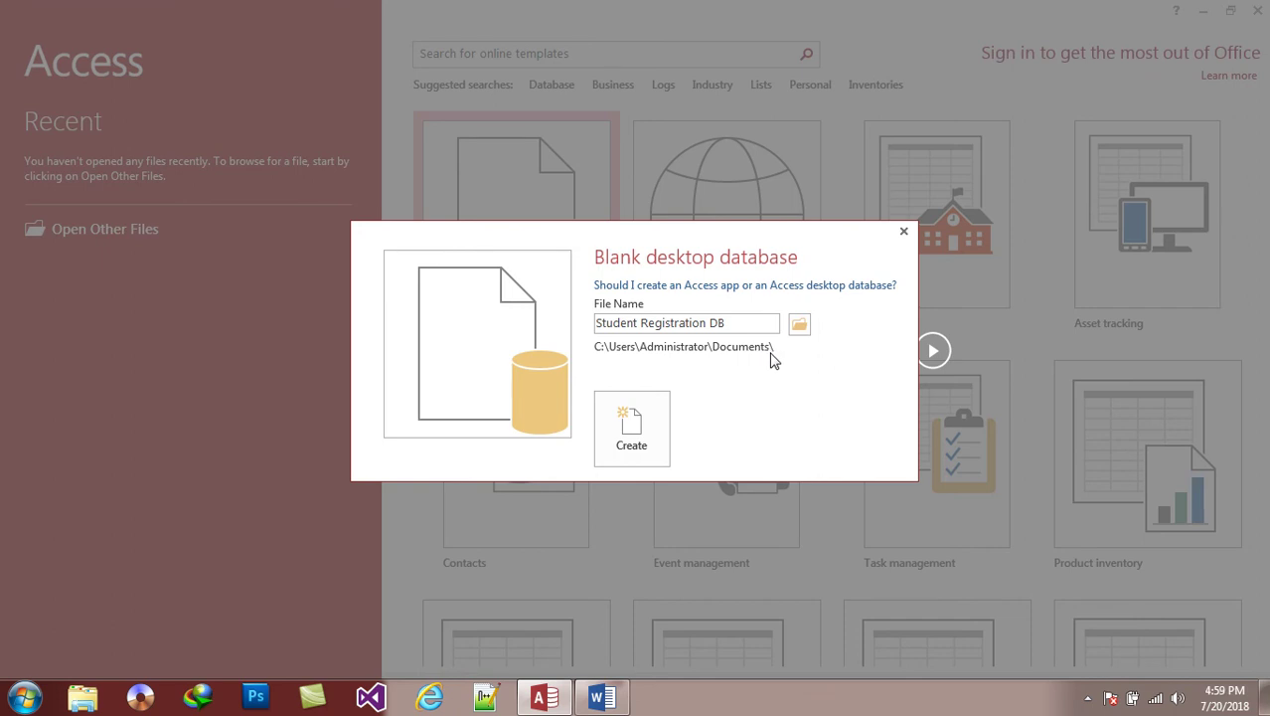
# Browse for the database's save location and create a folder named My Company Database on the Desktop.
pyautogui.click(796, 333)
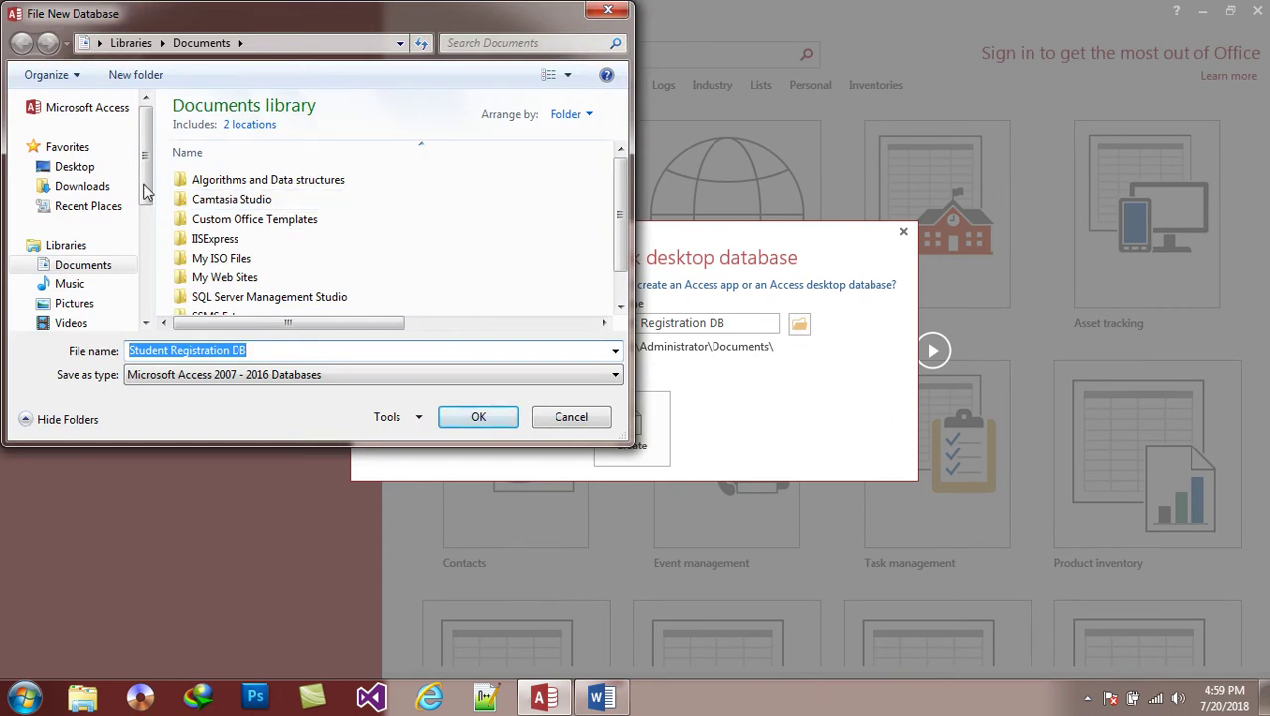
pyautogui.click(87, 177)
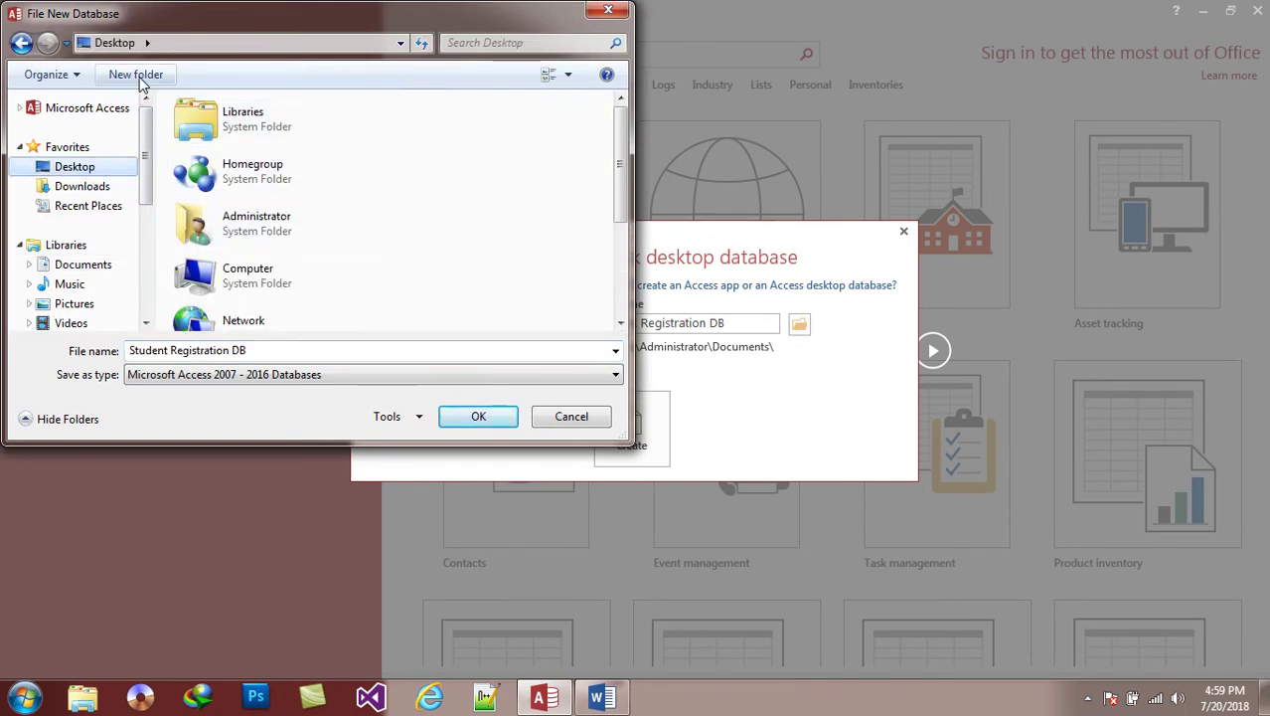
pyautogui.click(139, 75)
pyautogui.write('M')
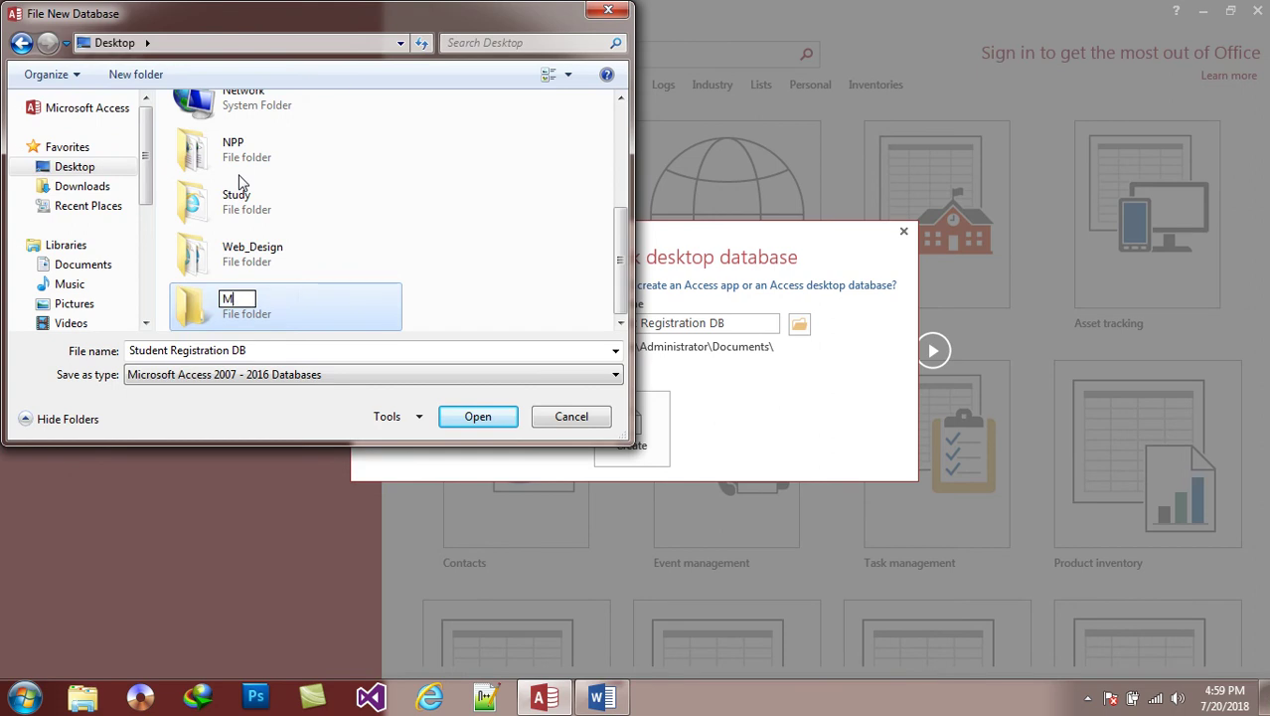
pyautogui.write('y Database')
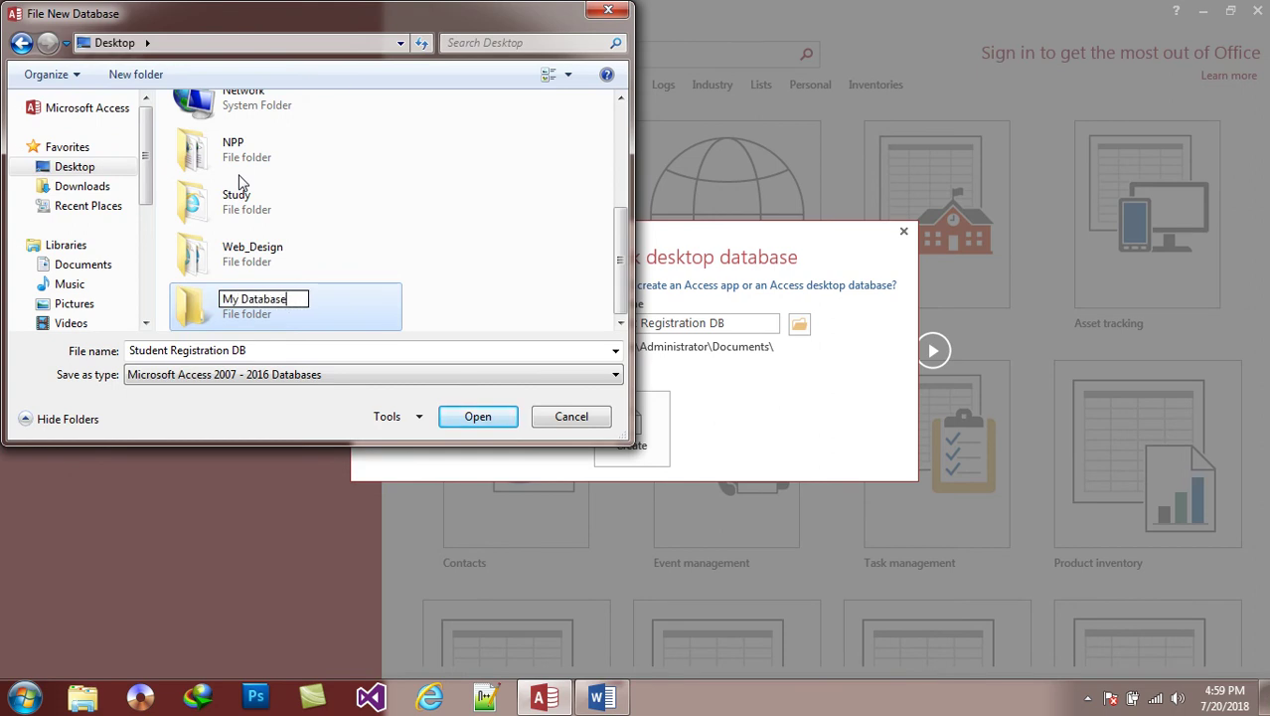
pyautogui.press('BackSpace')
pyautogui.press('BackSpace')
pyautogui.press('BackSpace')
pyautogui.press('BackSpace')
pyautogui.press('BackSpace')
pyautogui.press('BackSpace')
pyautogui.press('BackSpace')
pyautogui.press('BackSpace')
pyautogui.write('Company Databa')
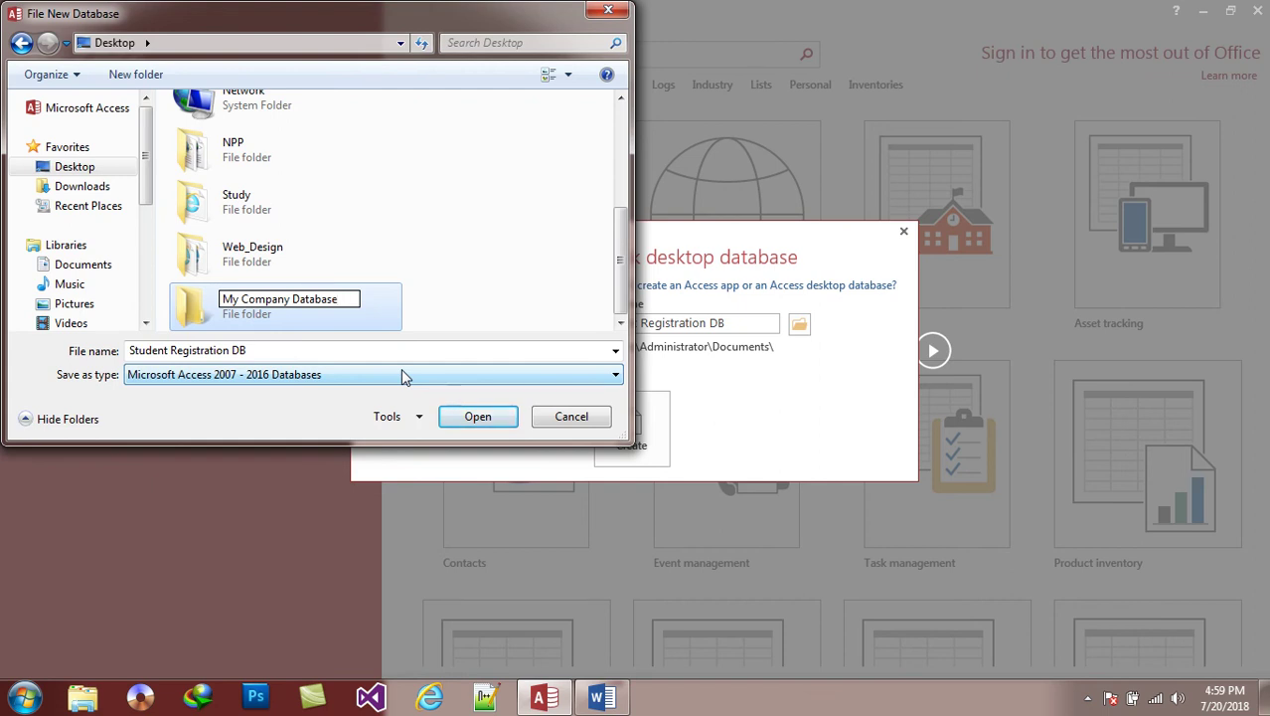
pyautogui.click(298, 318)
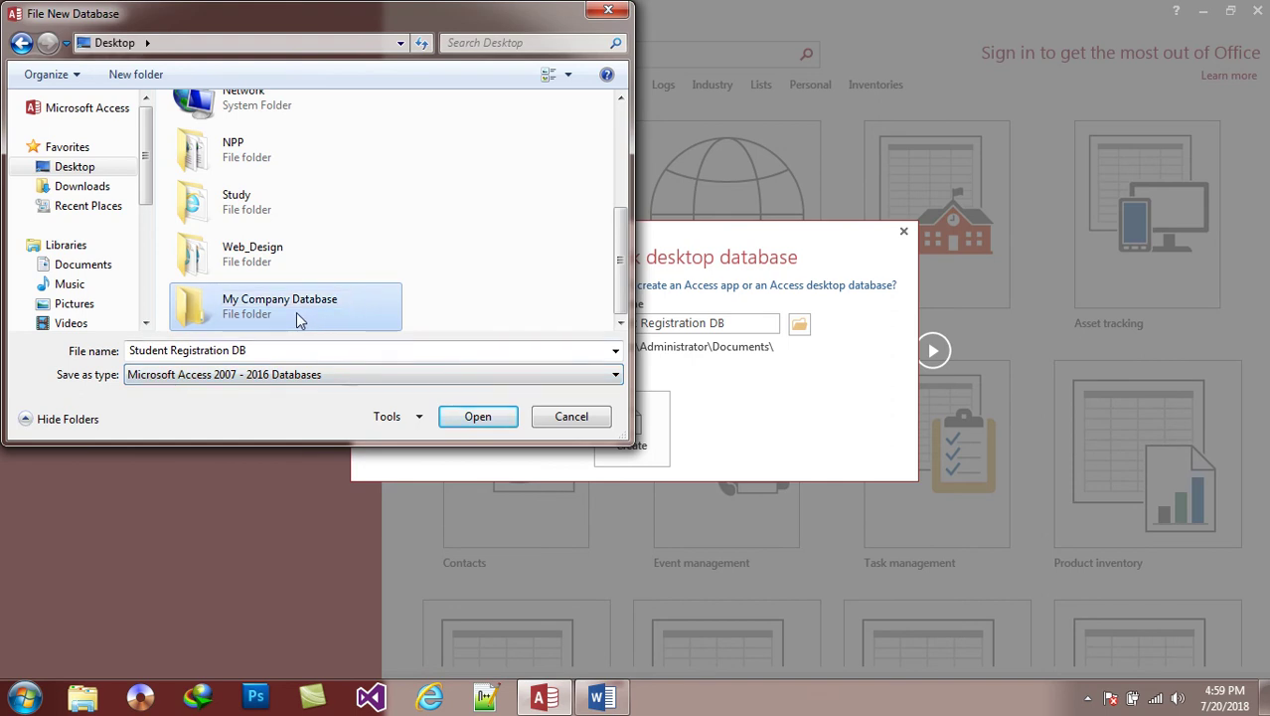
# Set the My Company Database folder as the save location and create the Student Registration DB database.
pyautogui.click(482, 421)
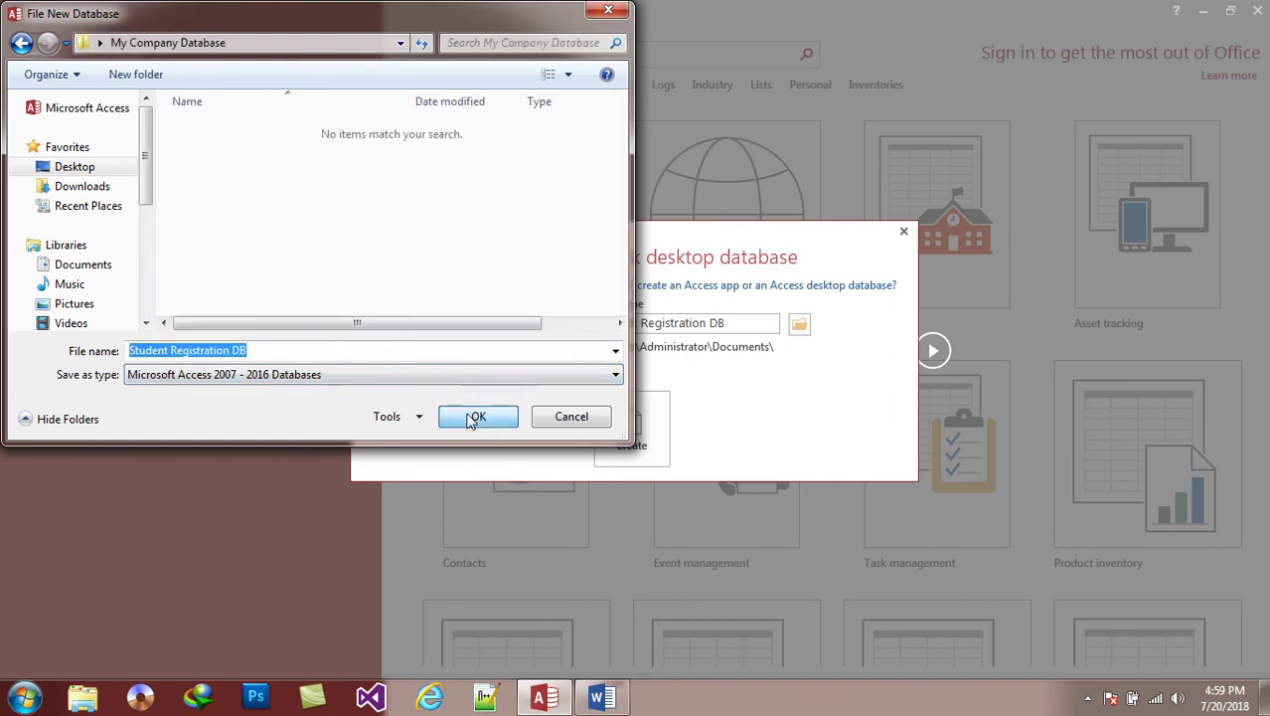
pyautogui.click(266, 350)
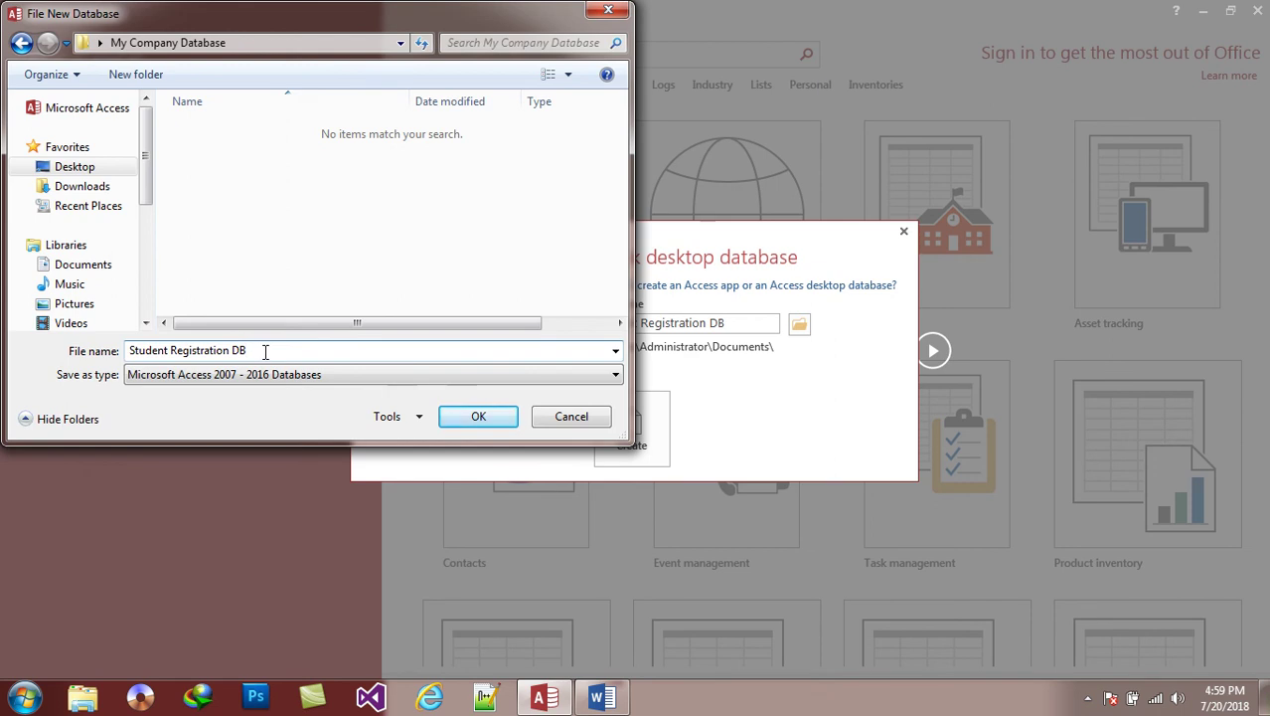
pyautogui.click(476, 416)
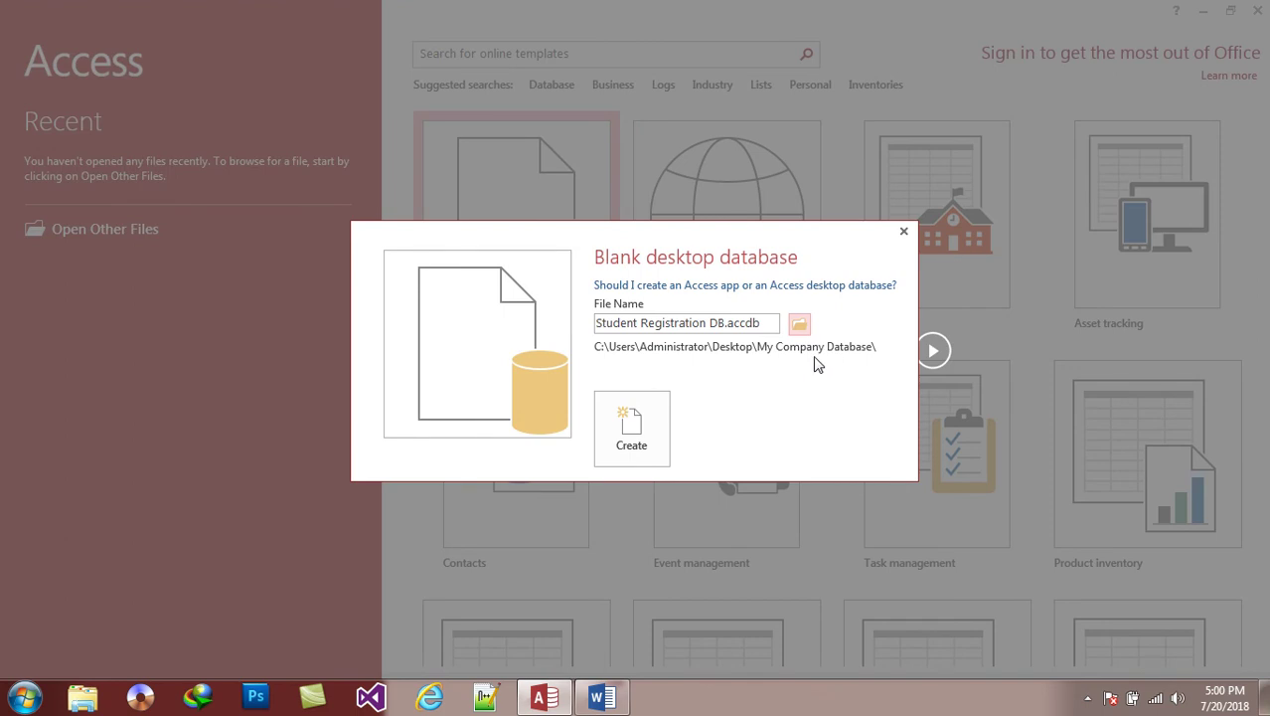
pyautogui.click(640, 437)
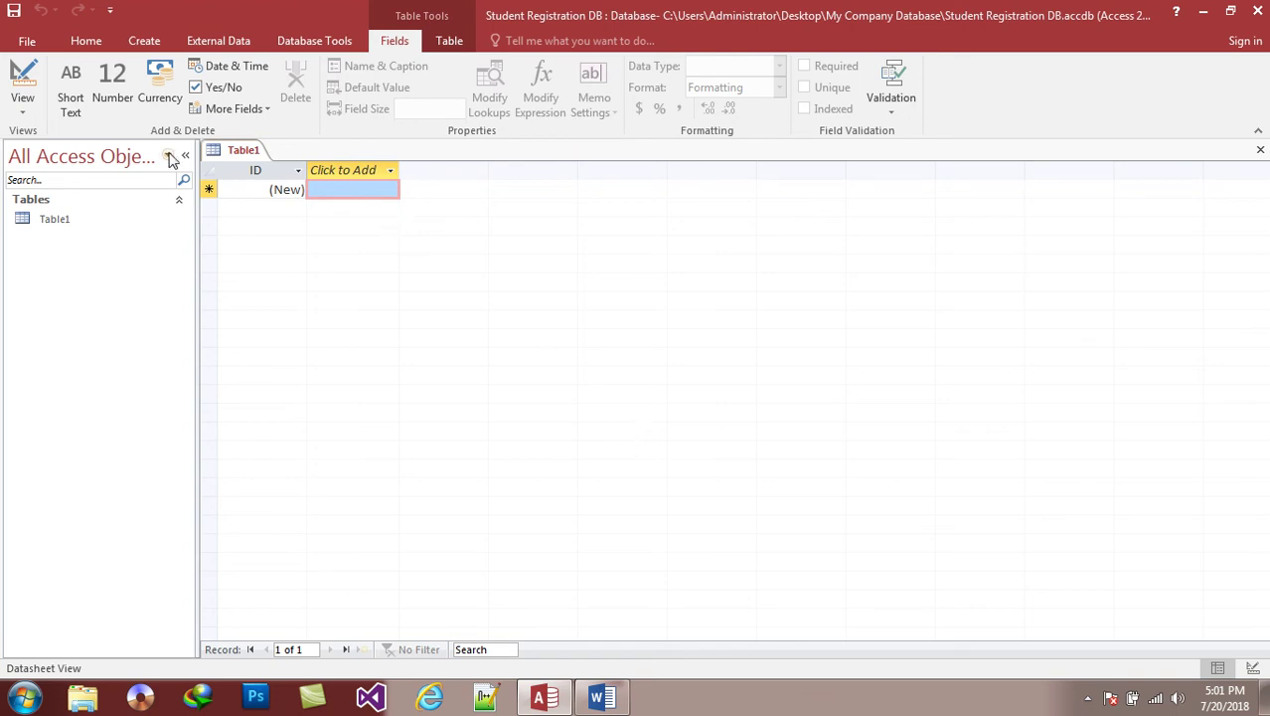
# Look at the available table views and the data types offered for a new field in Table1.
pyautogui.click(22, 107)
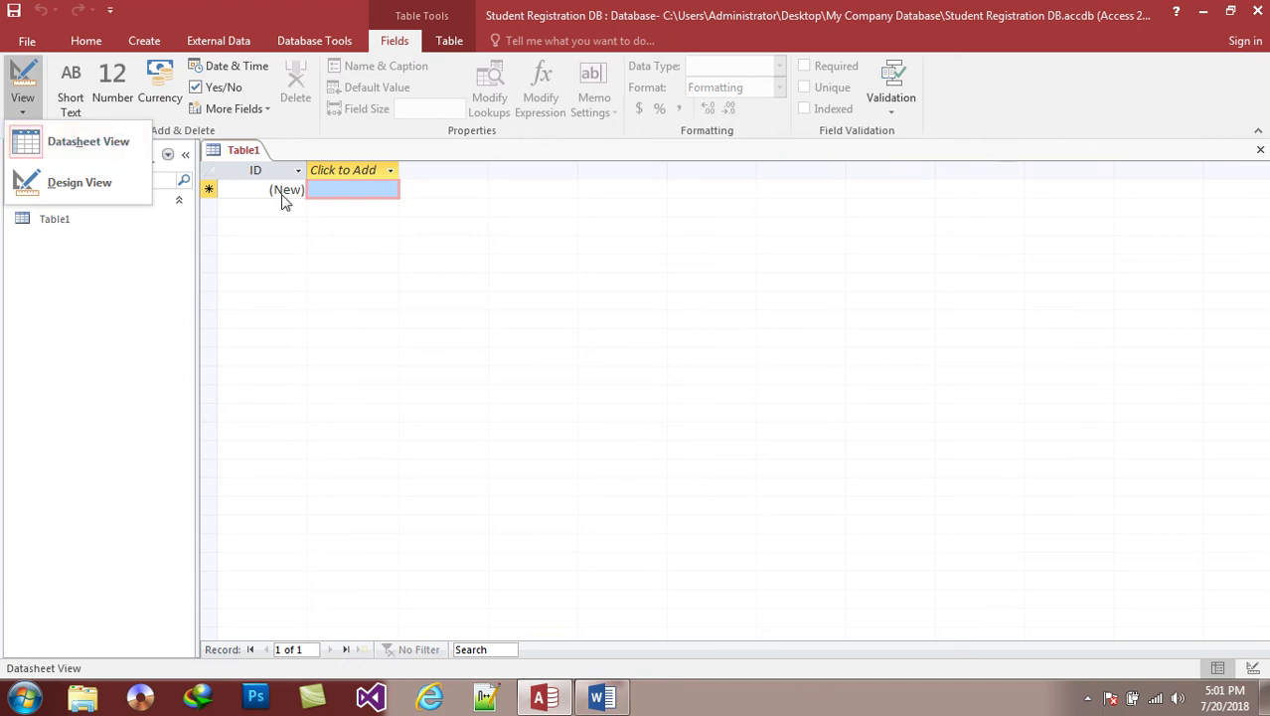
pyautogui.click(340, 171)
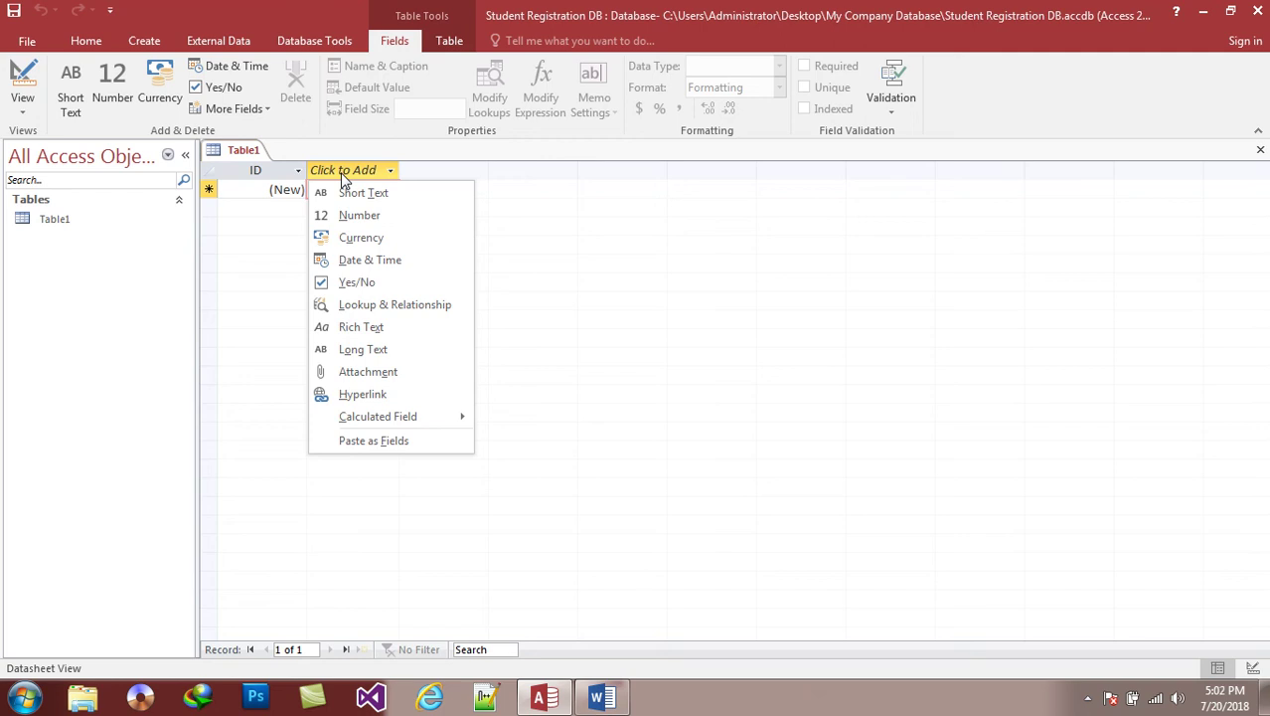
pyautogui.click(344, 175)
pyautogui.click(343, 174)
pyautogui.click(642, 239)
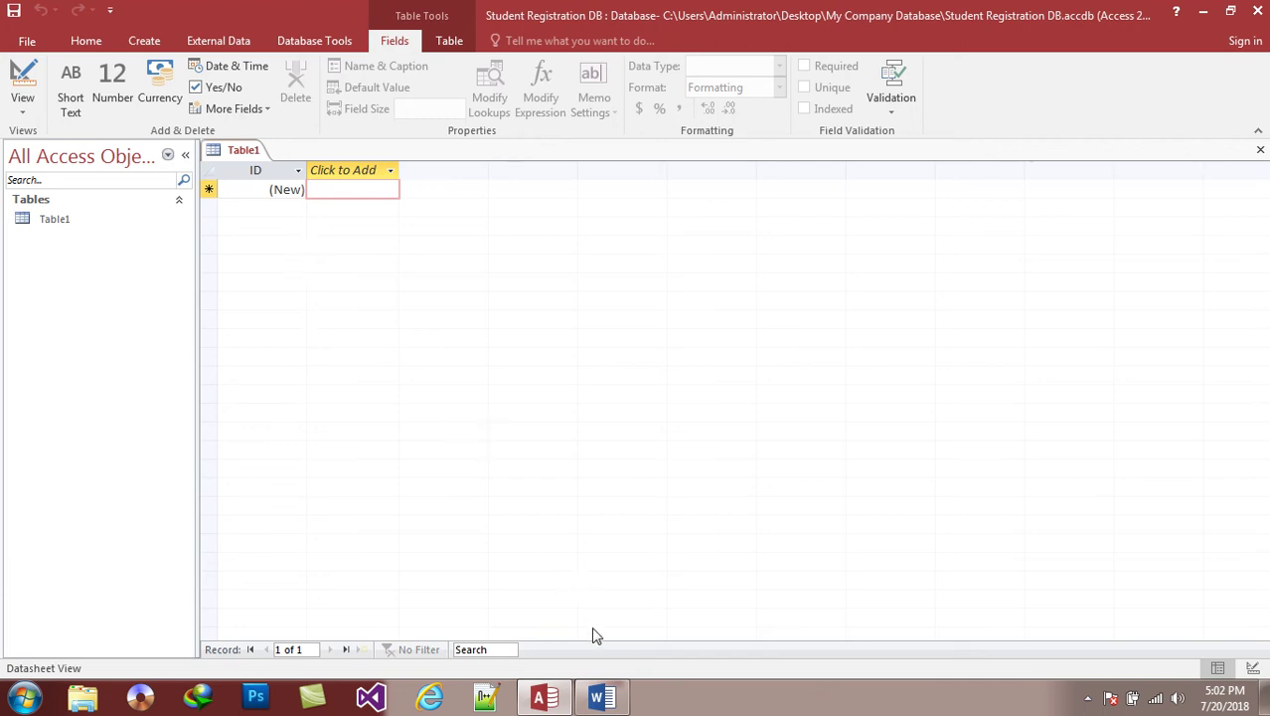
# Switch to the Word document on Access tables and go to the section "What is MS Access Table?".
pyautogui.click(603, 699)
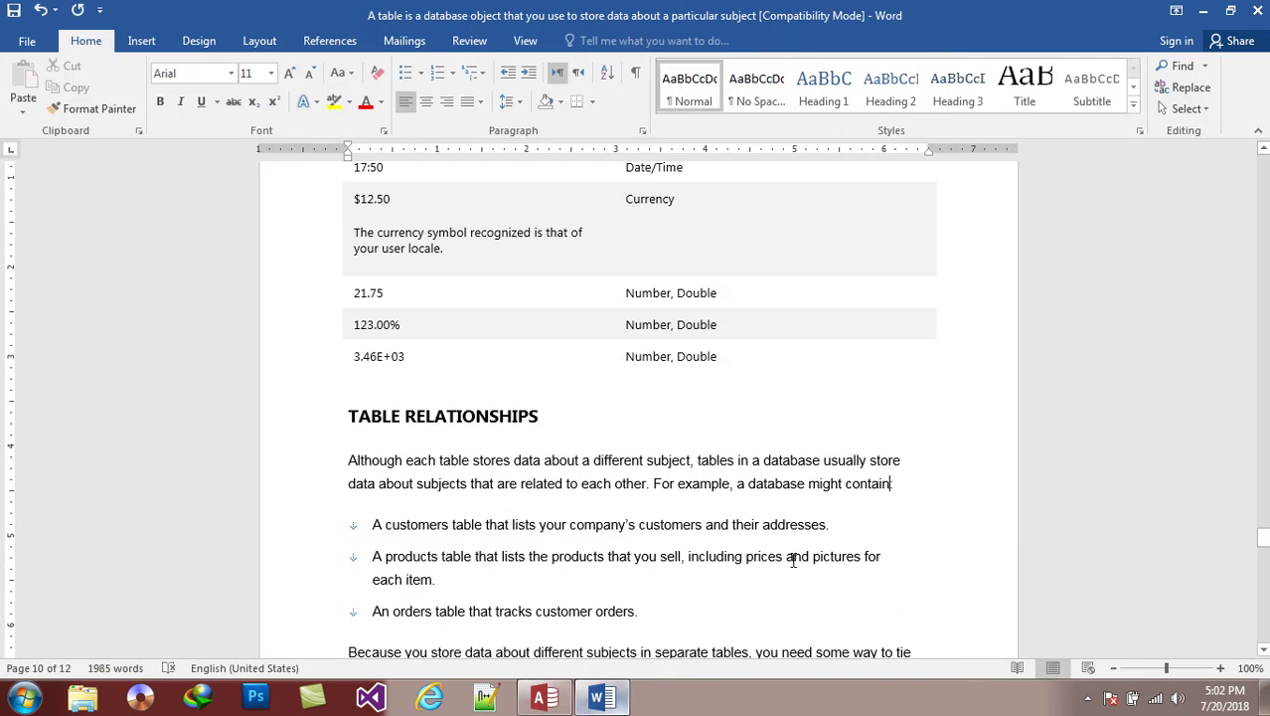
pyautogui.moveTo(1262, 537); pyautogui.dragTo(1261, 290)
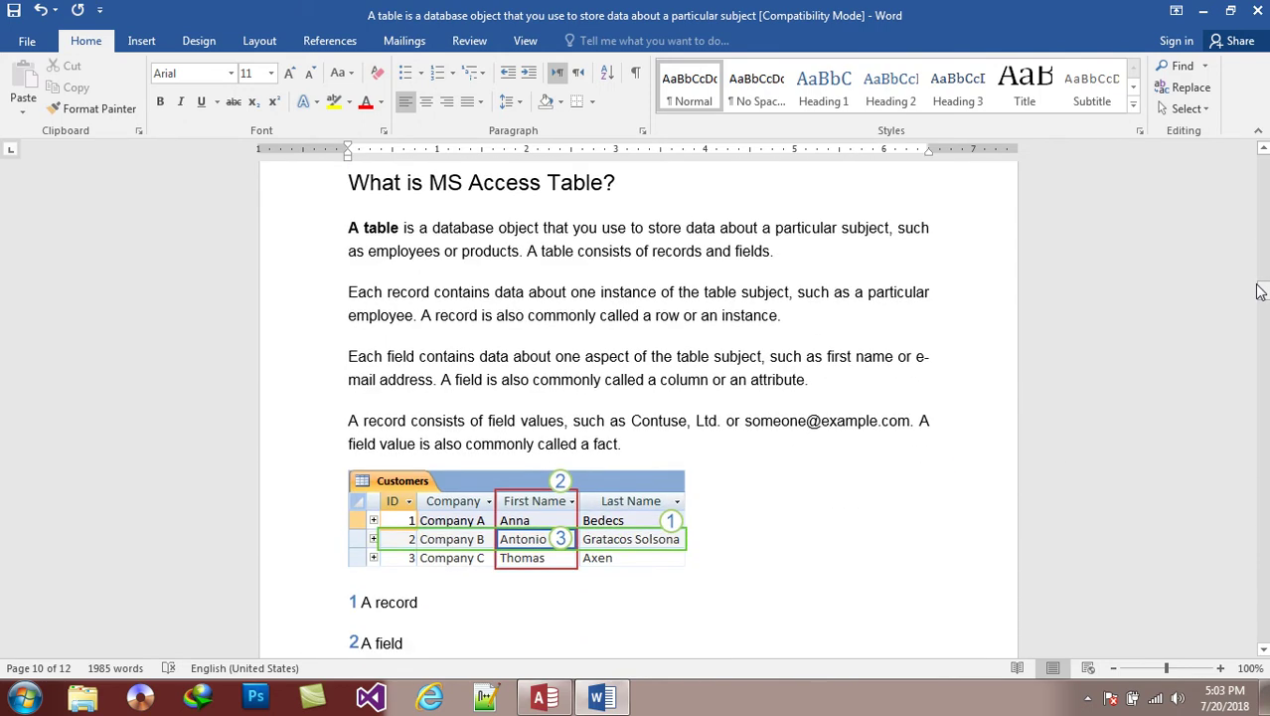